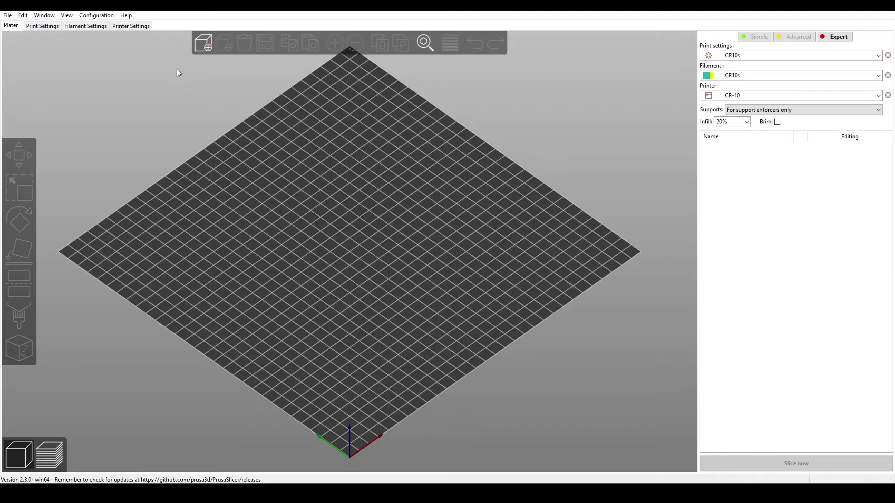
- Import all nine BlenderUI_Modifiers-Suzanne STL files, from Bevel to Wireframe, from the STLs folder
click(199, 49)
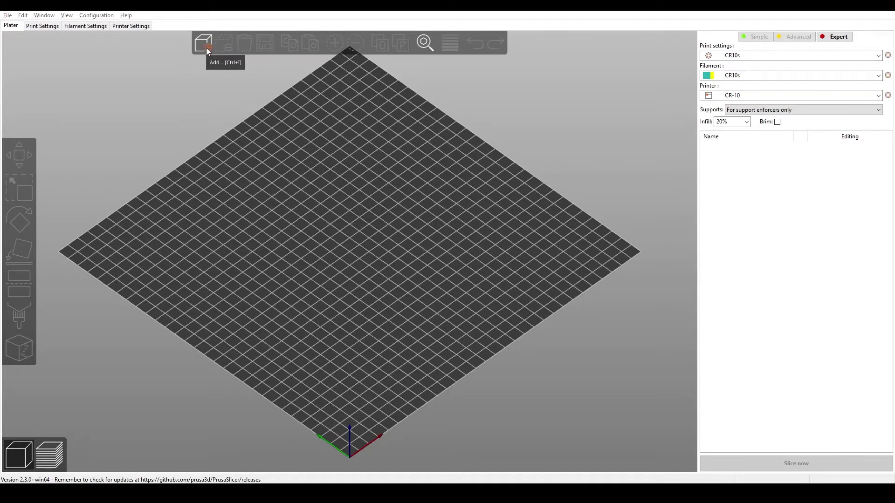
click(206, 47)
double_click(101, 117)
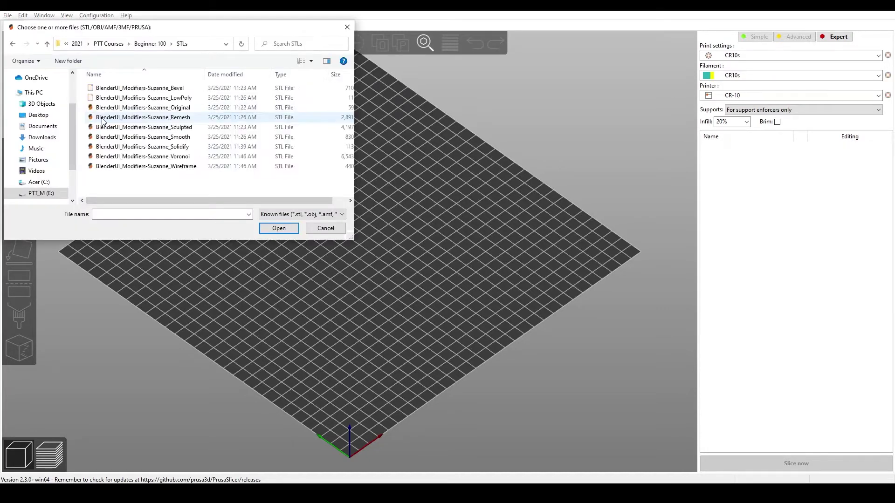
click(143, 89)
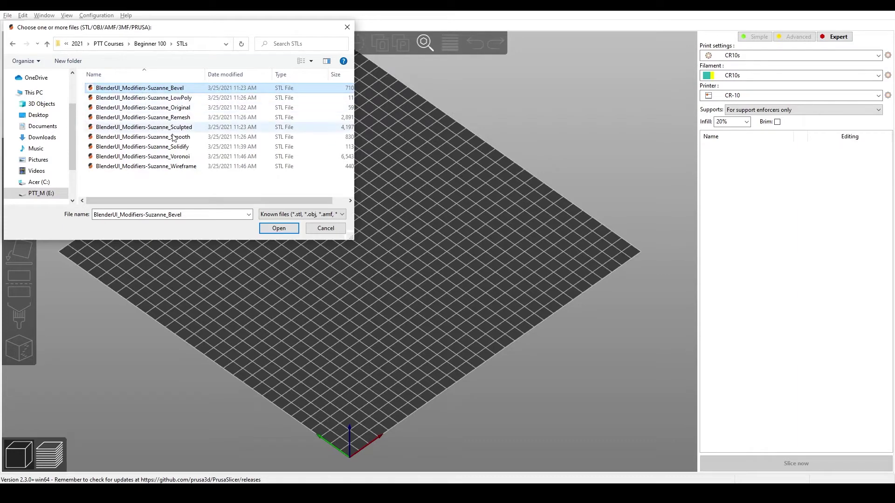
shift+click(144, 166)
click(274, 231)
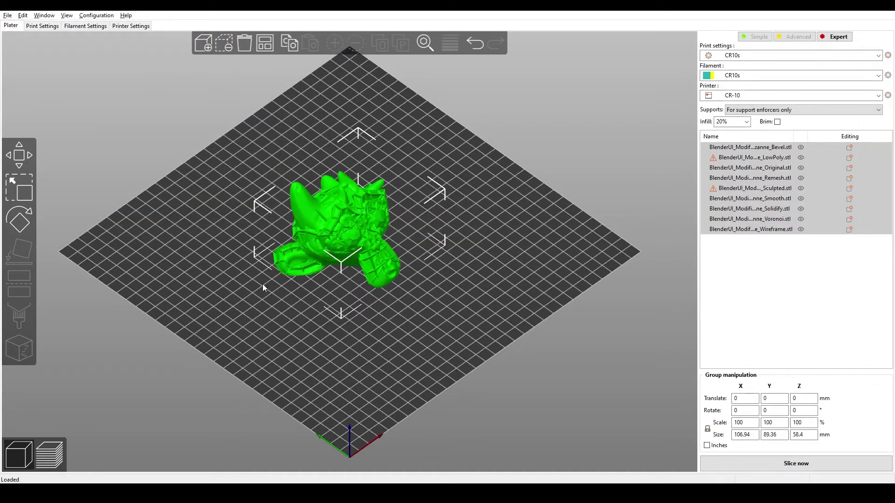
- Auto-arrange all imported models so the overlapping heads spread out across the print bed
key(a)
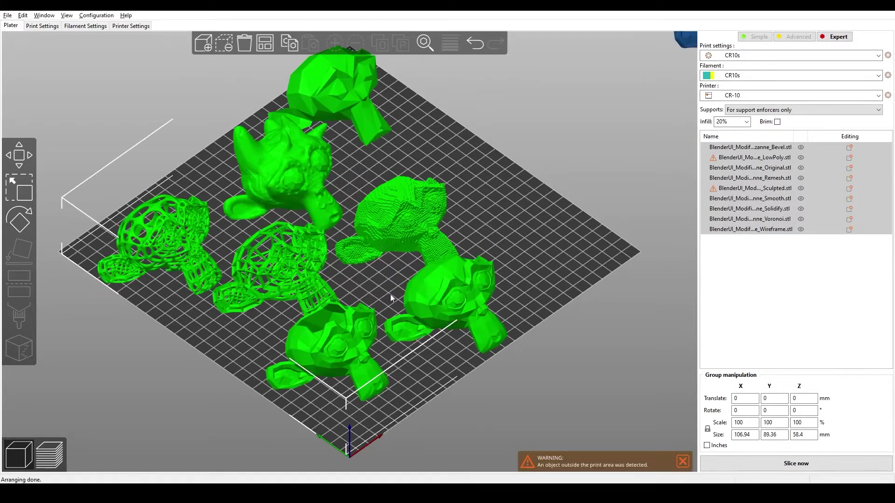
scroll(493, 301, down, 3)
drag(436, 376, 359, 373)
drag(399, 275, 515, 321)
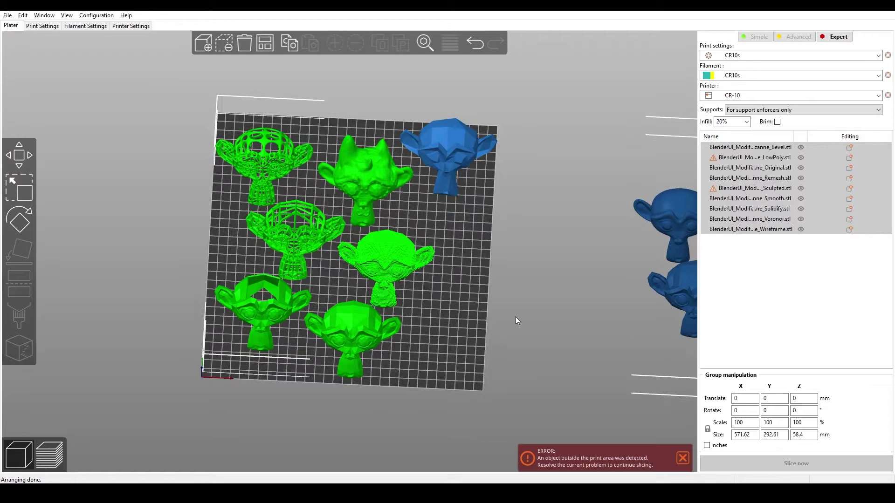
- Move the LowPoly head fully inside the back-right corner and bring the Smooth head onto the bed at about X 247, Y 165 mm
click(468, 122)
click(458, 150)
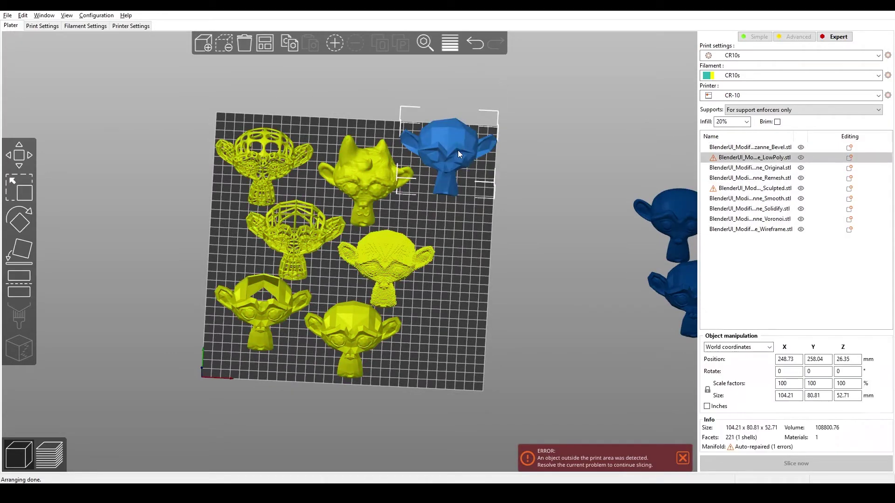
drag(456, 165, 452, 160)
click(658, 219)
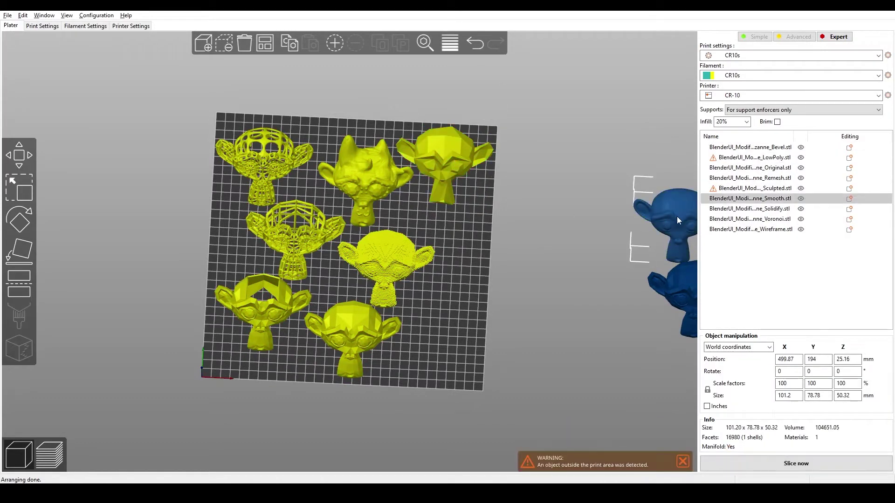
drag(676, 216, 439, 229)
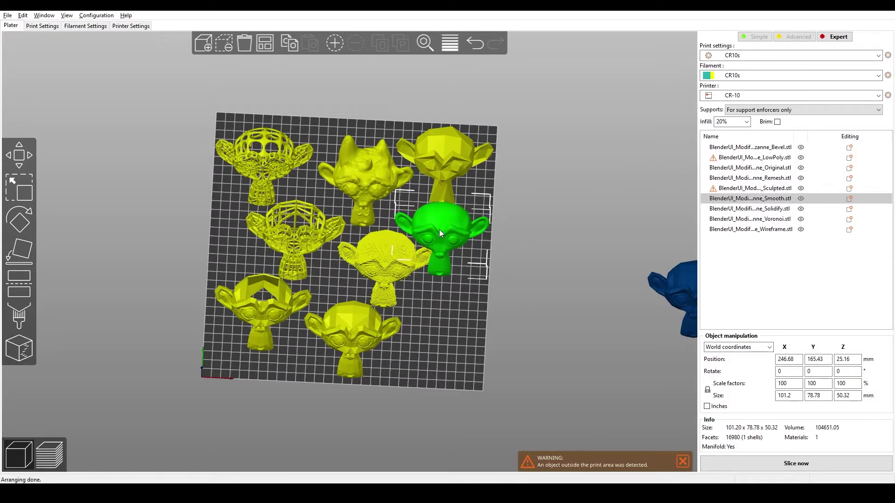
- Shift the Remesh and Wireframe heads left to free space, and place the Bevel head at about X 245, Y 78 mm
click(388, 260)
drag(387, 260, 231, 236)
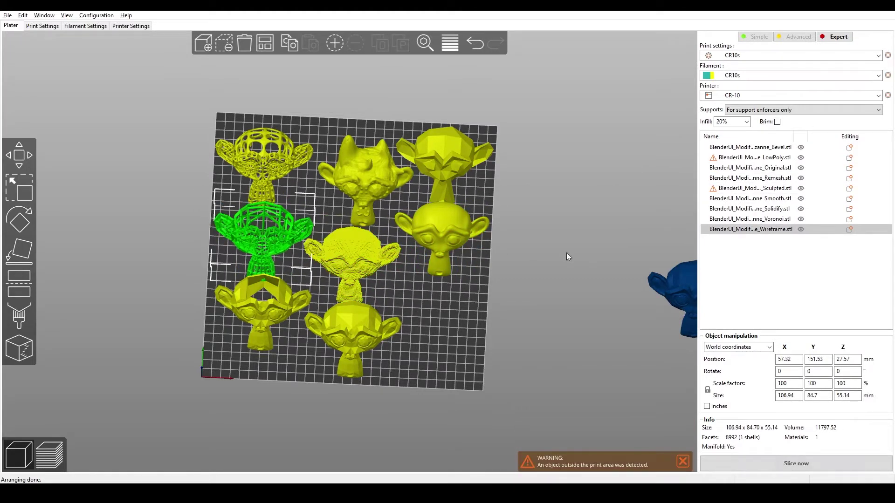
mouse_move(671, 276)
mouse_down()
mouse_move(658, 290)
mouse_move(419, 305)
mouse_up()
- Nudge the Sculpted head to about X 150, Y 227 mm and the Voronoi head to about X 60, Y 248 mm
drag(377, 185, 367, 183)
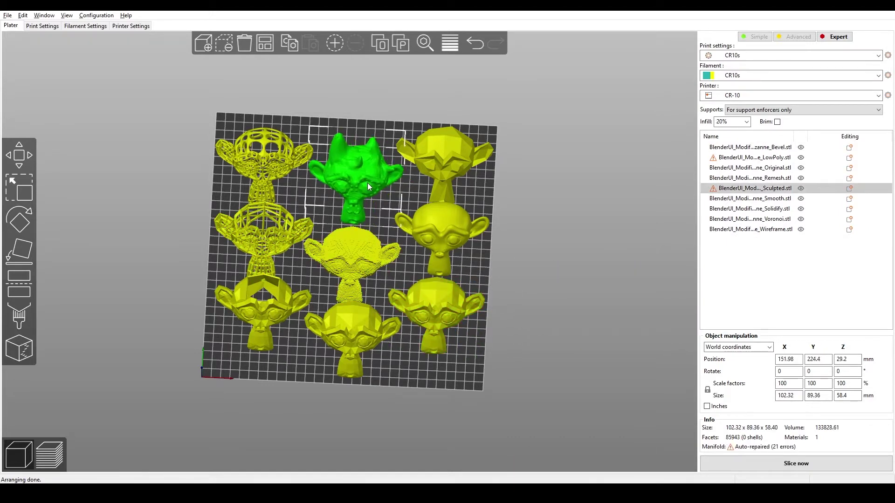
drag(268, 159, 275, 148)
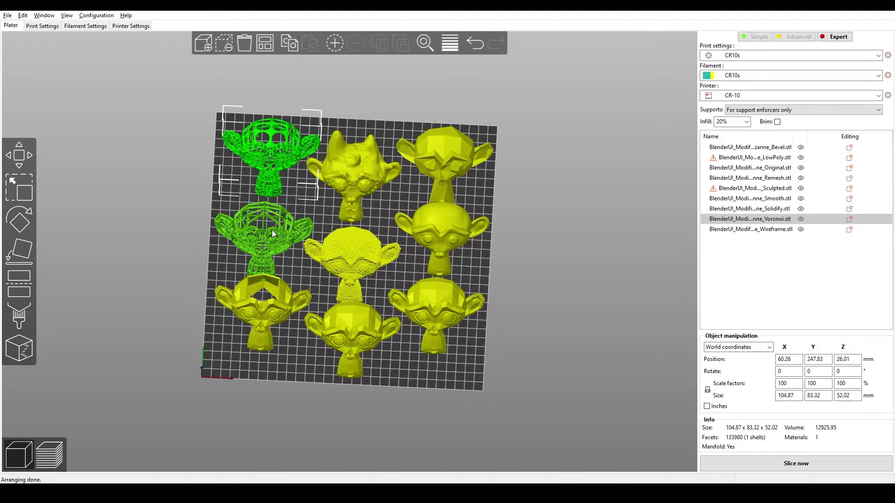
drag(272, 230, 272, 236)
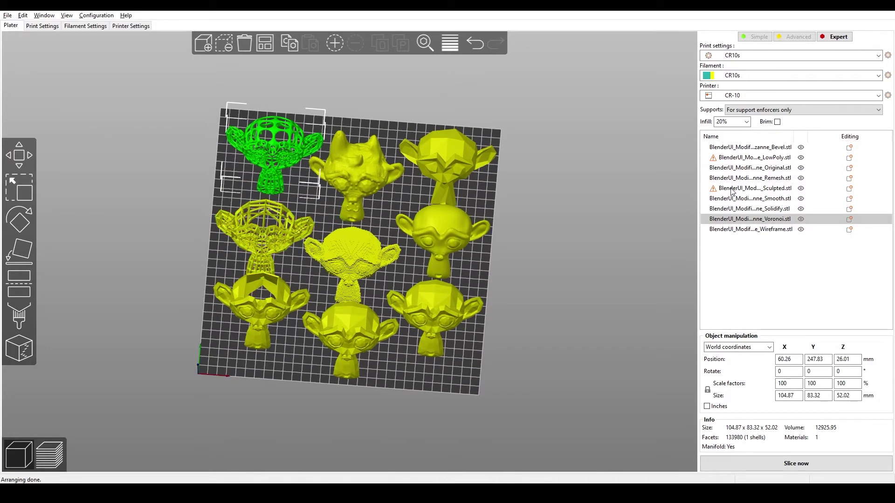
- Widen the object list's name column and inspect the mesh error details of the LowPoly and Sculpted models
drag(794, 136, 837, 138)
click(801, 160)
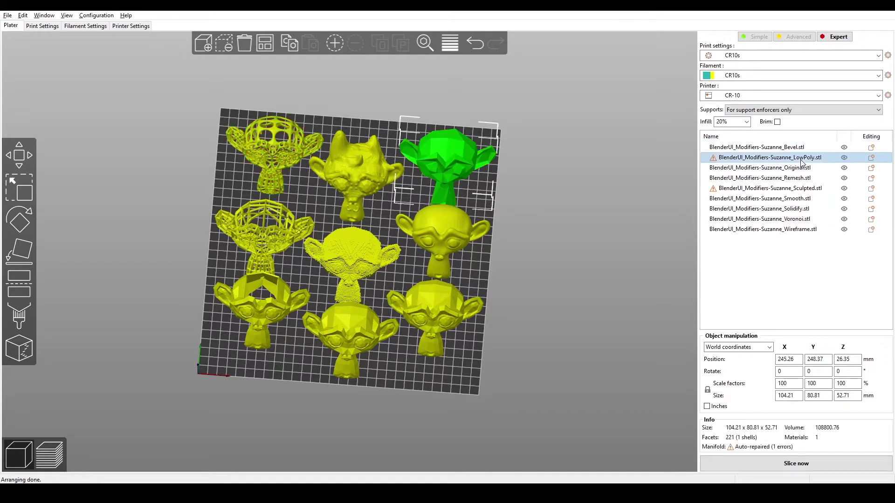
click(781, 189)
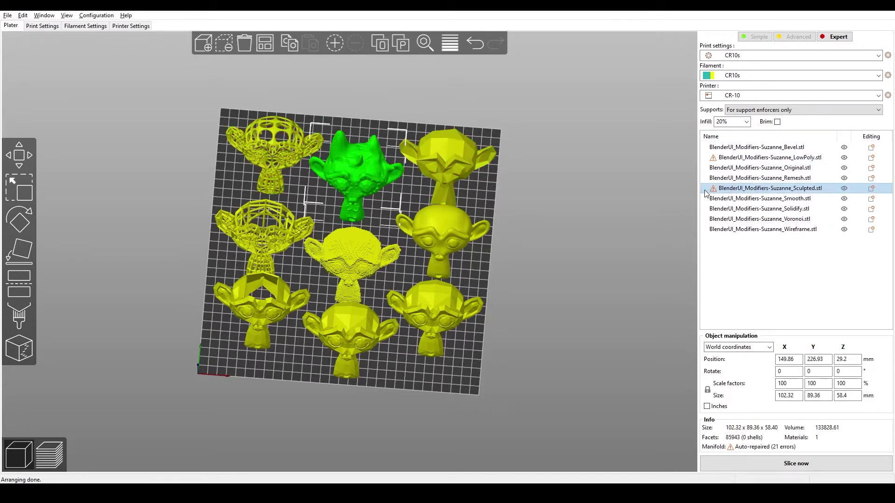
mouse_move(713, 191)
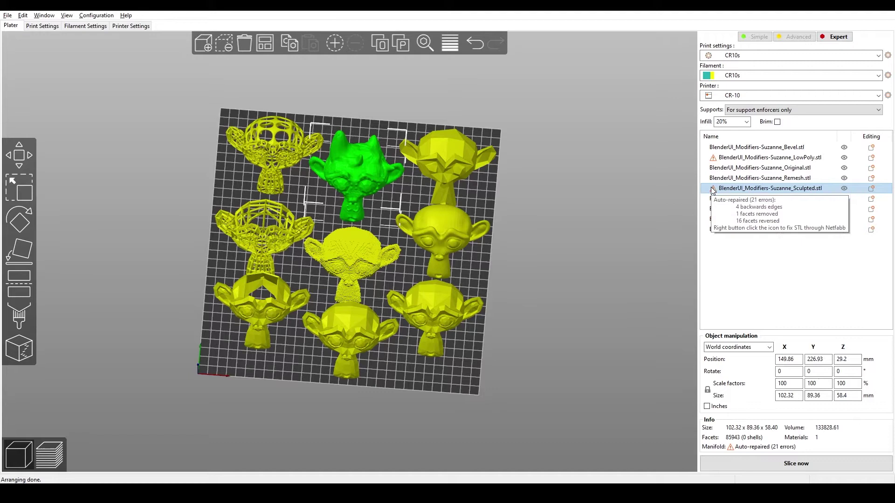
mouse_move(716, 160)
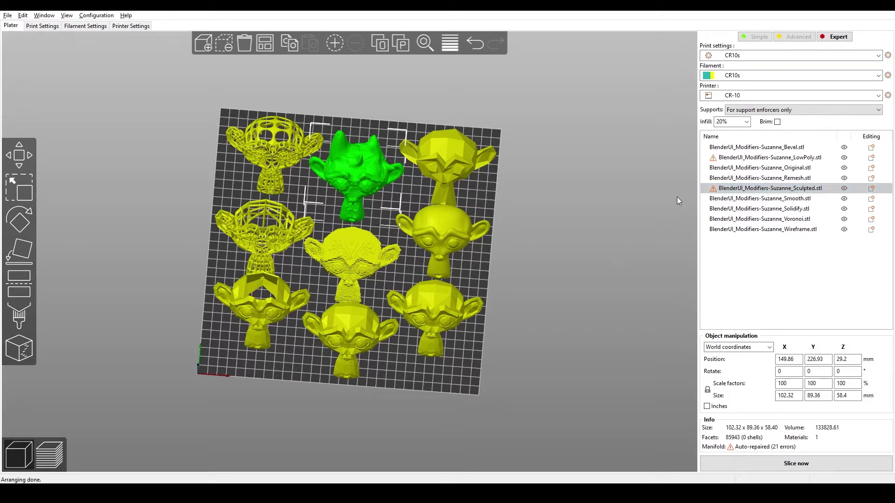
- Nudge the Original head to about X 151, Y 48 mm and adjust the neighbouring Solidify head's position
drag(509, 294, 506, 341)
scroll(507, 324, up, 2)
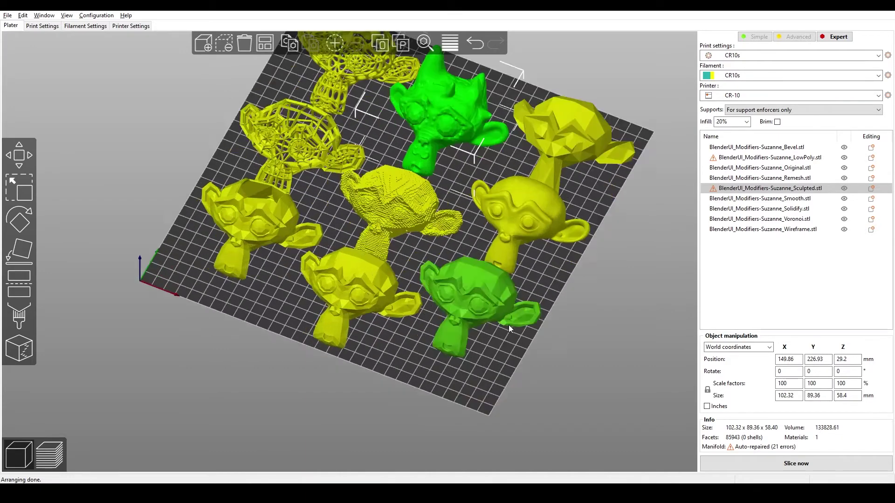
drag(614, 278, 535, 292)
scroll(409, 351, down, 2)
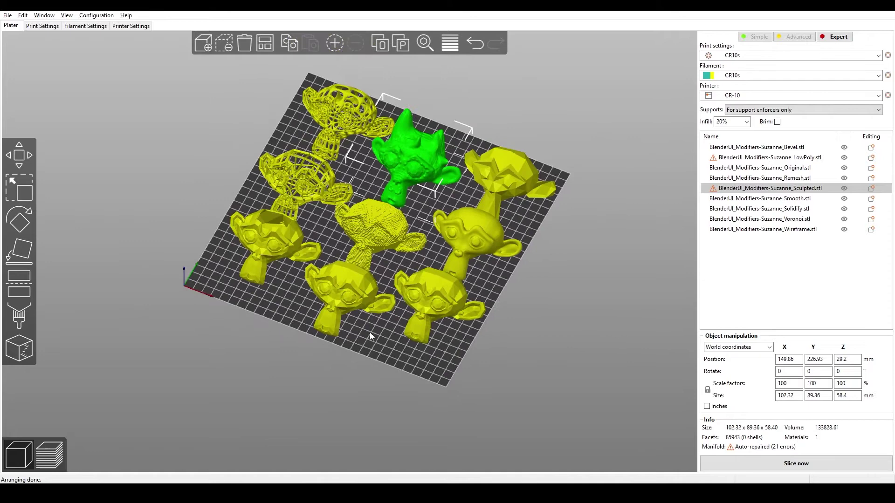
drag(372, 337, 403, 328)
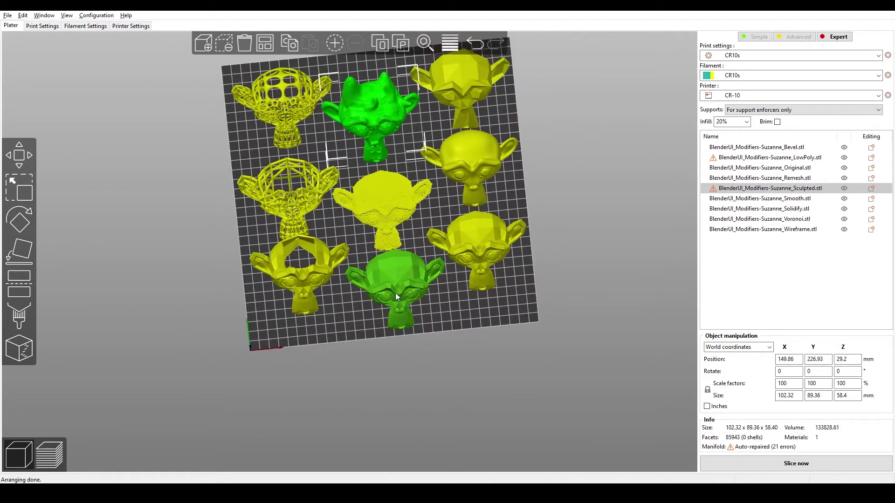
click(392, 293)
click(315, 275)
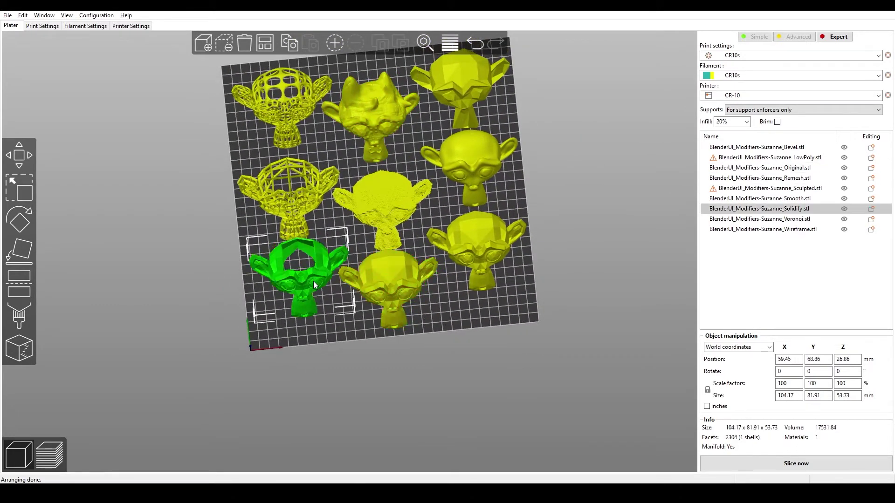
- Nudge the Bevel, Smooth, Remesh and Wireframe heads slightly to even out the gaps between them
click(463, 248)
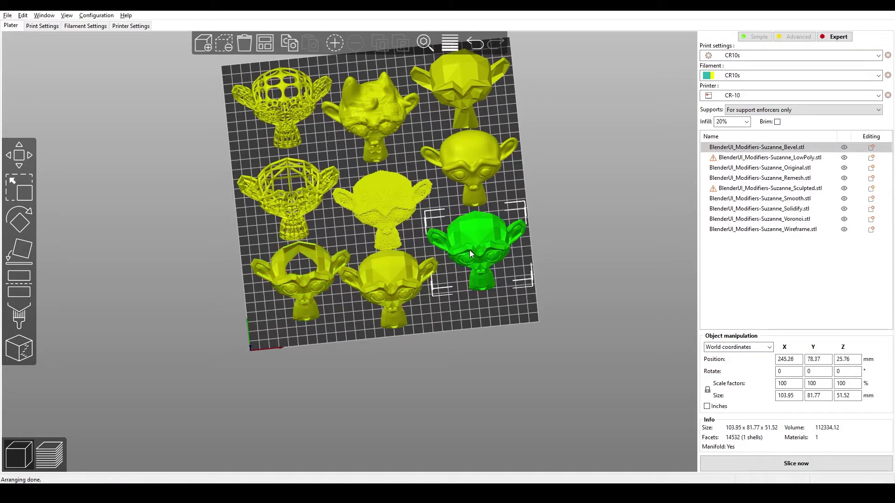
click(468, 173)
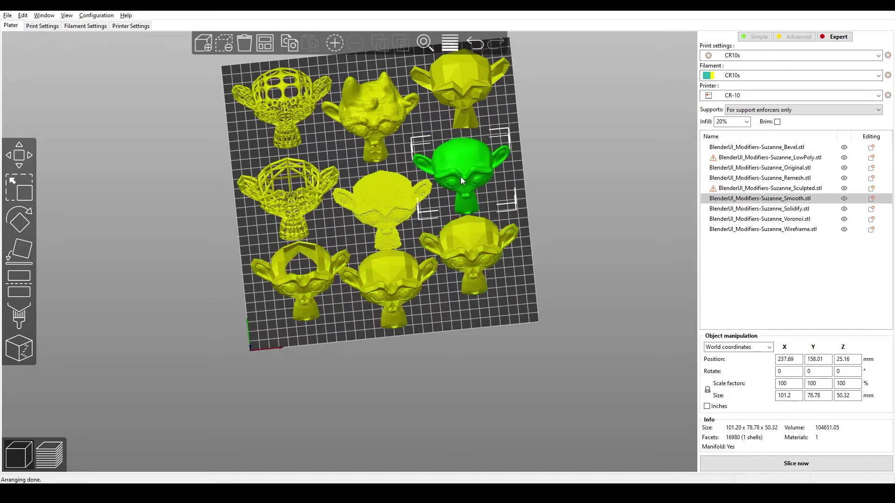
click(375, 195)
click(306, 188)
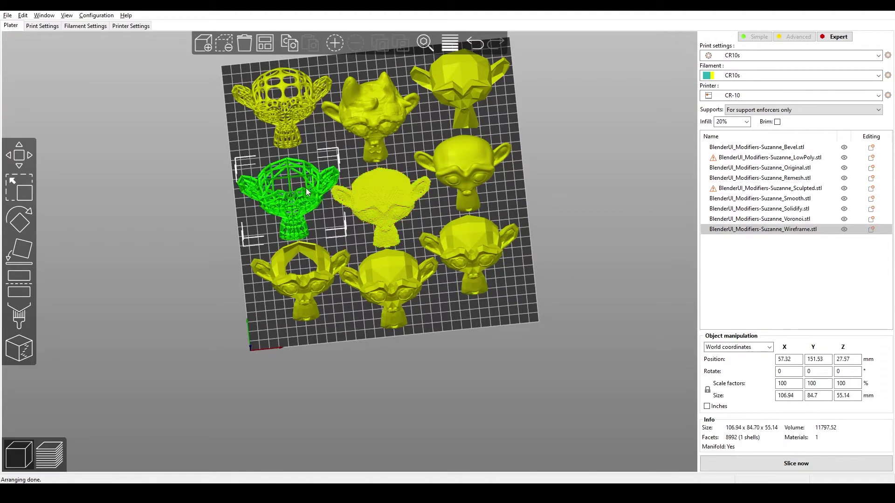
- Fine-tune the LowPoly and Original heads' spacing and move the Solidify head to about X 58, Y 68 mm
click(457, 82)
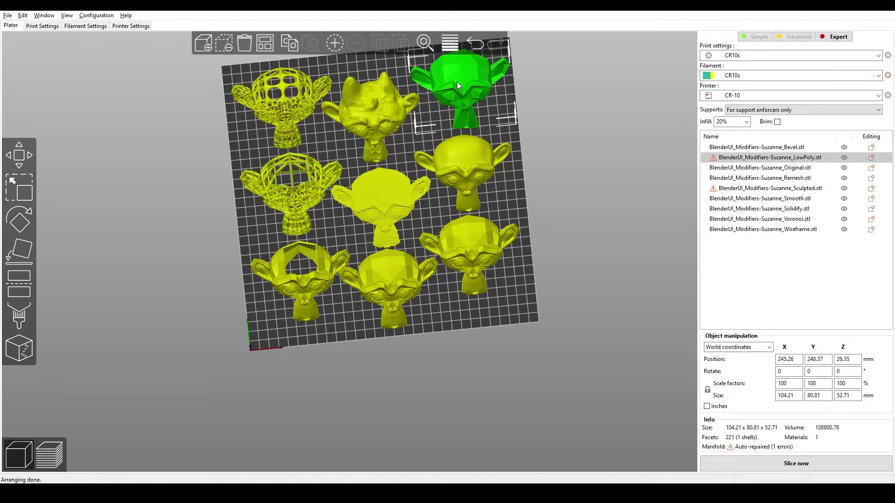
click(405, 270)
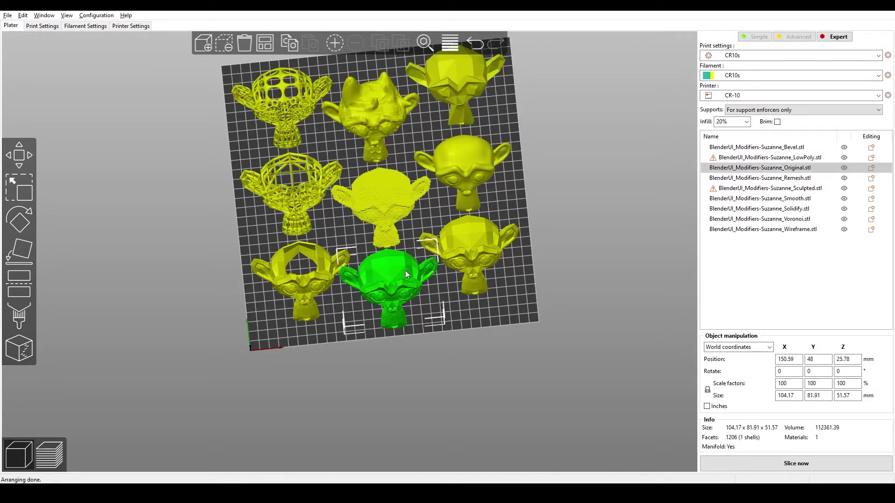
click(323, 269)
drag(320, 269, 321, 267)
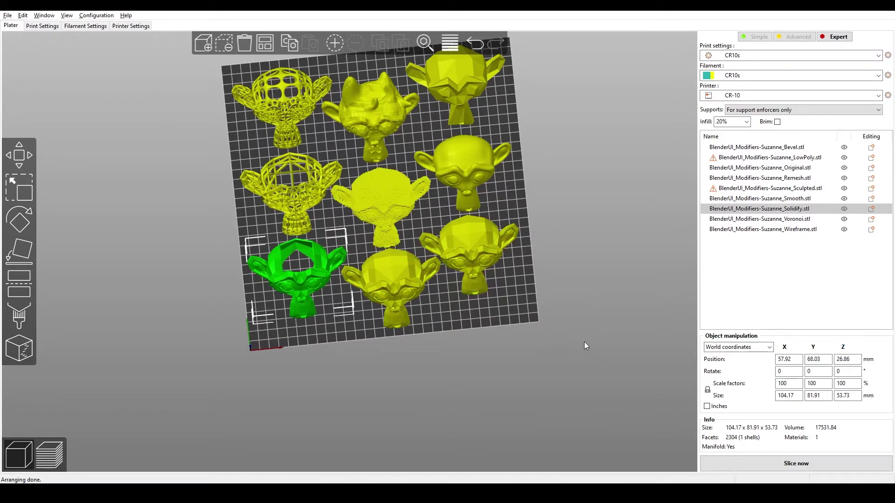
drag(585, 345, 528, 345)
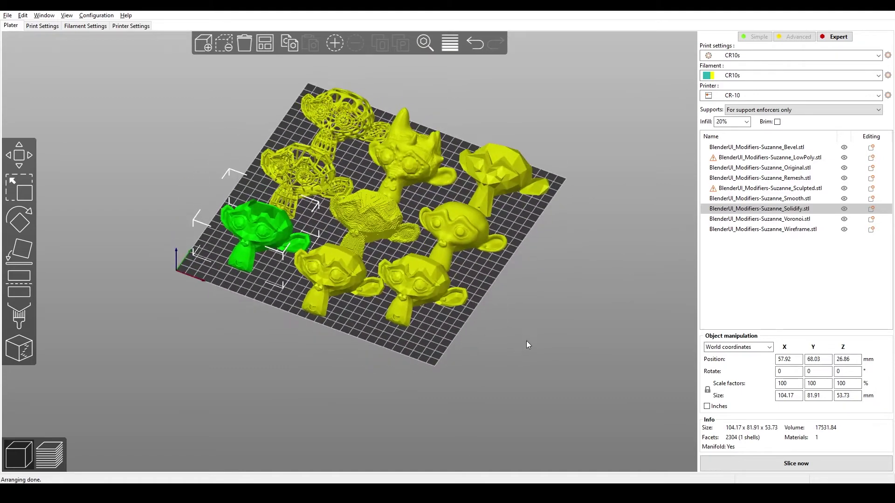
- Set the layer height in the print settings to 0.2 mm
click(41, 26)
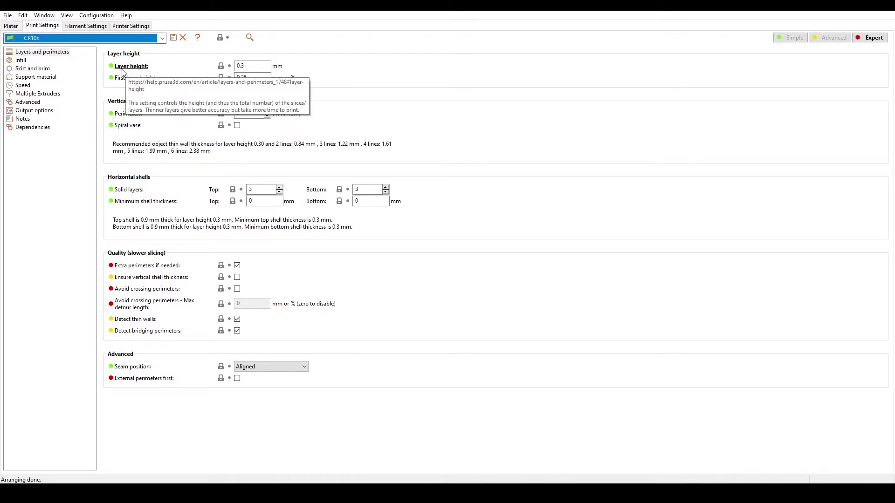
click(251, 66)
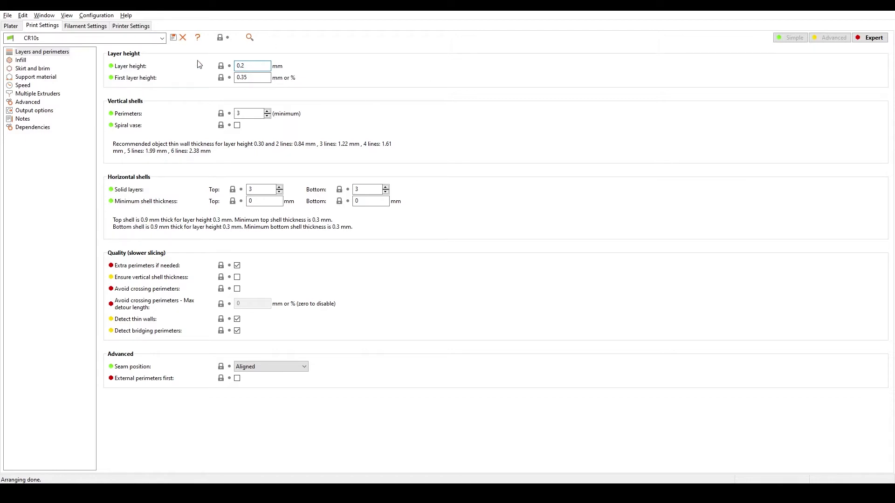
- Review the infill and the skirt and brim settings, and turn off support material generation
click(49, 62)
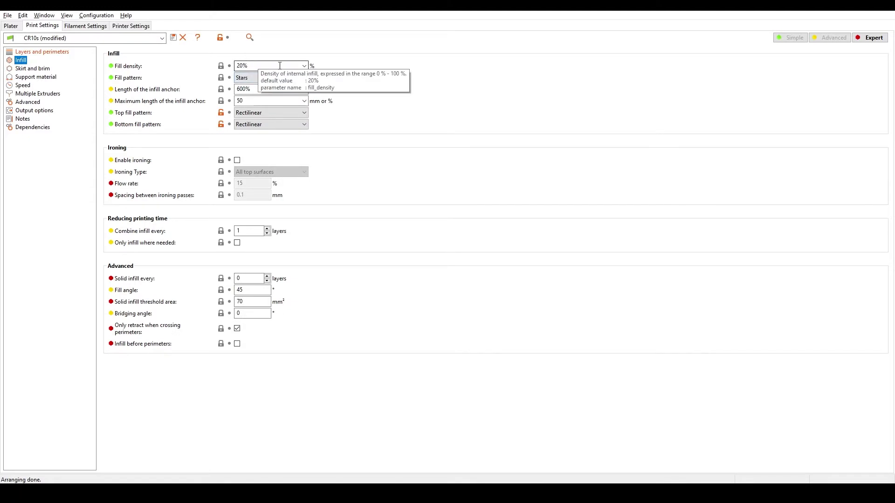
click(36, 69)
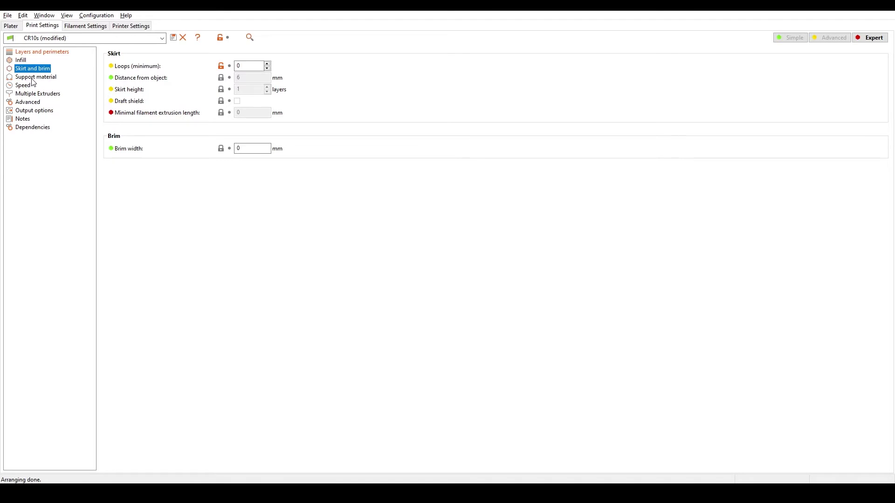
click(34, 78)
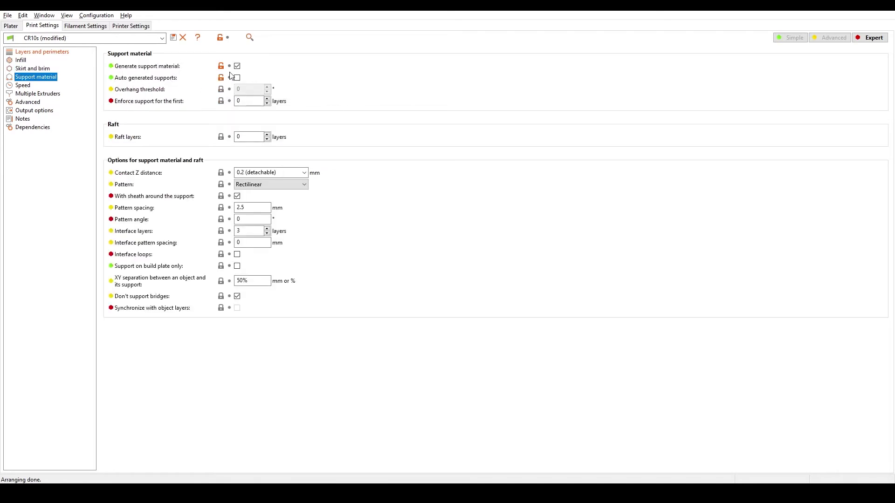
click(237, 67)
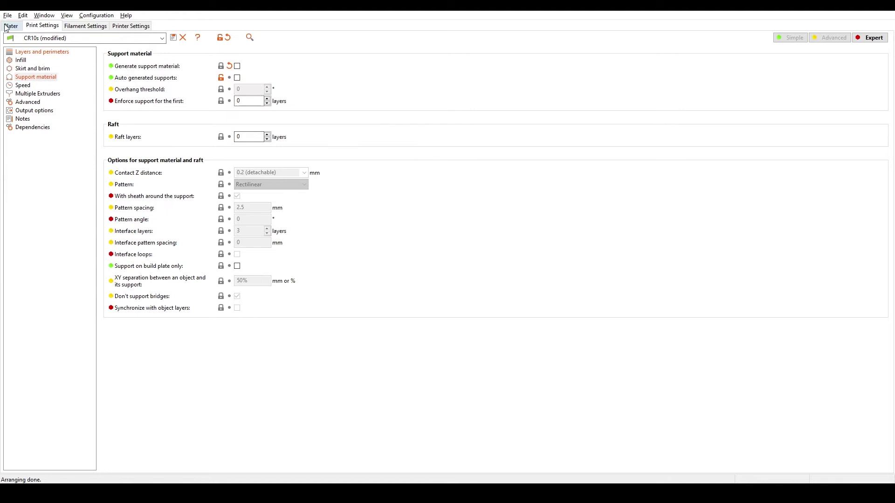
- Review the filament and printer settings, switch to Simple mode, and look over the reduced filament and print options
click(93, 26)
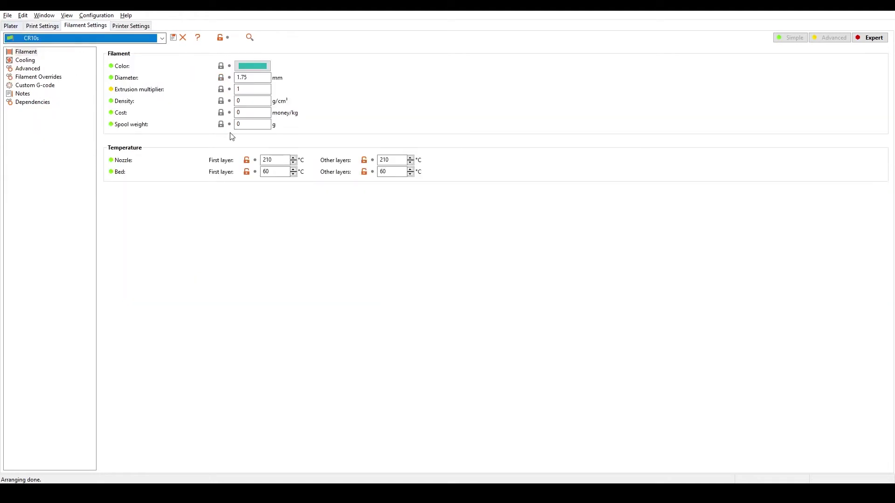
click(124, 29)
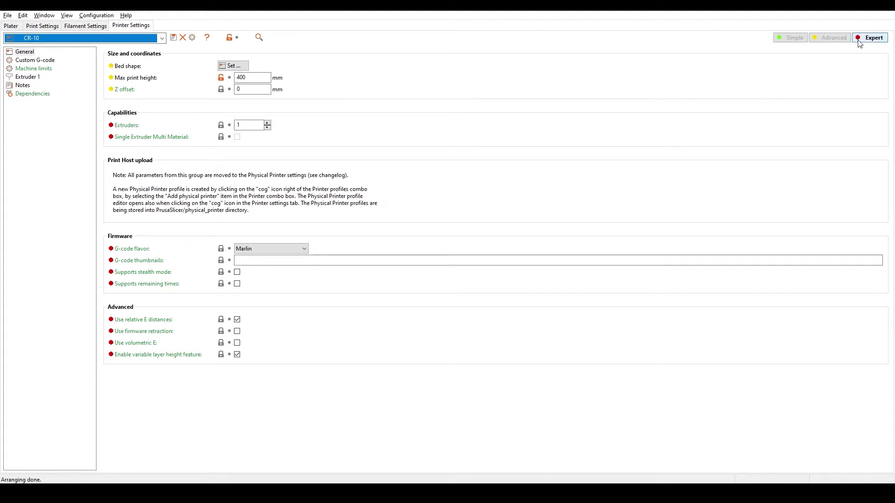
click(794, 38)
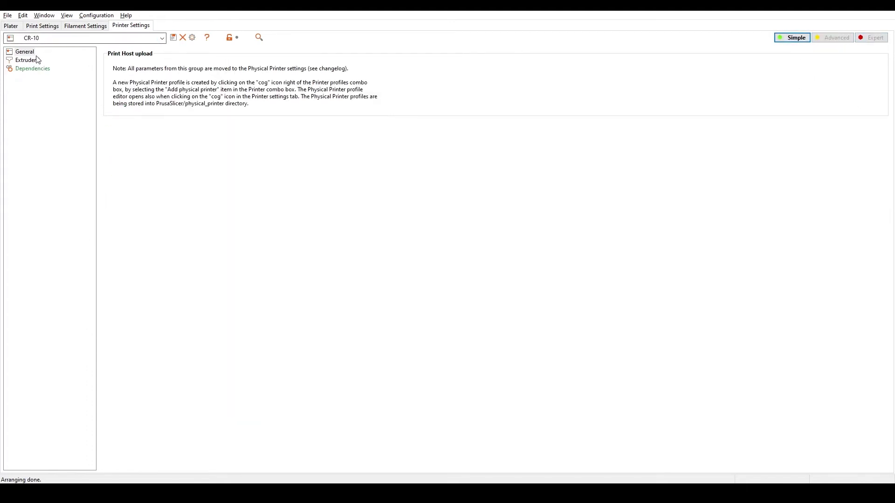
click(49, 27)
click(83, 27)
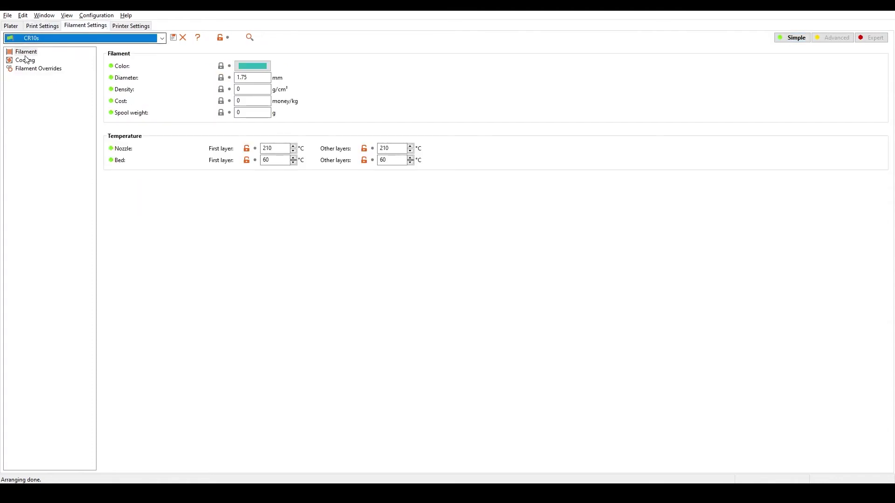
click(44, 26)
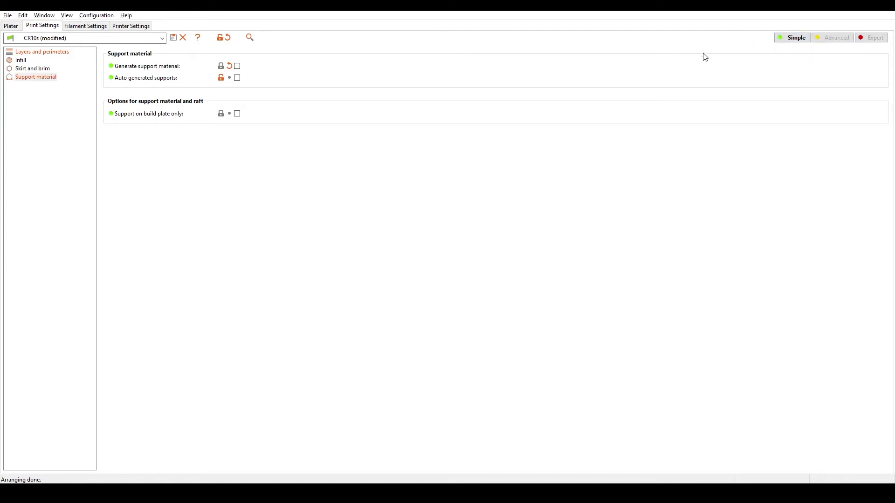
click(35, 52)
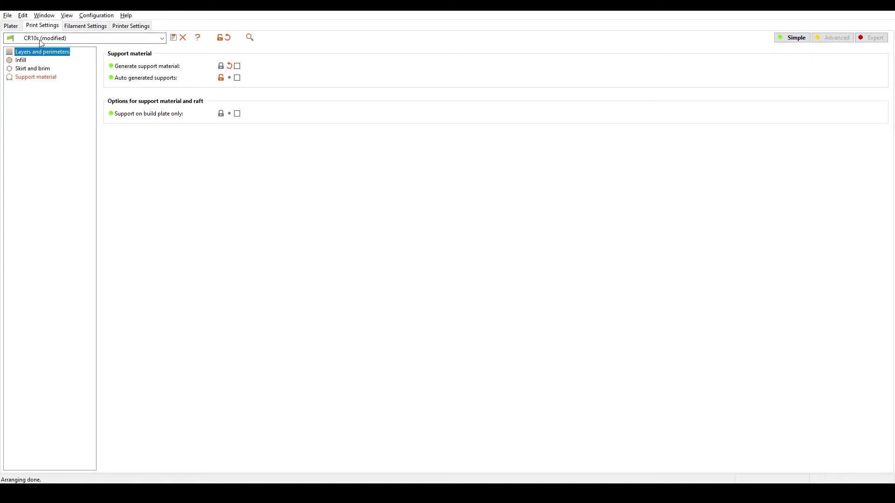
- Slice the nine Suzanne heads on the plater and inspect the sliced layers in the preview
click(11, 26)
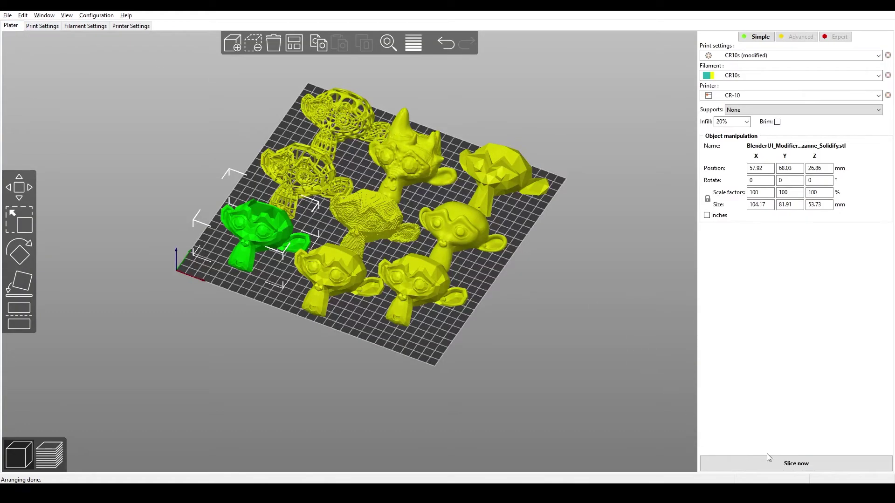
click(792, 462)
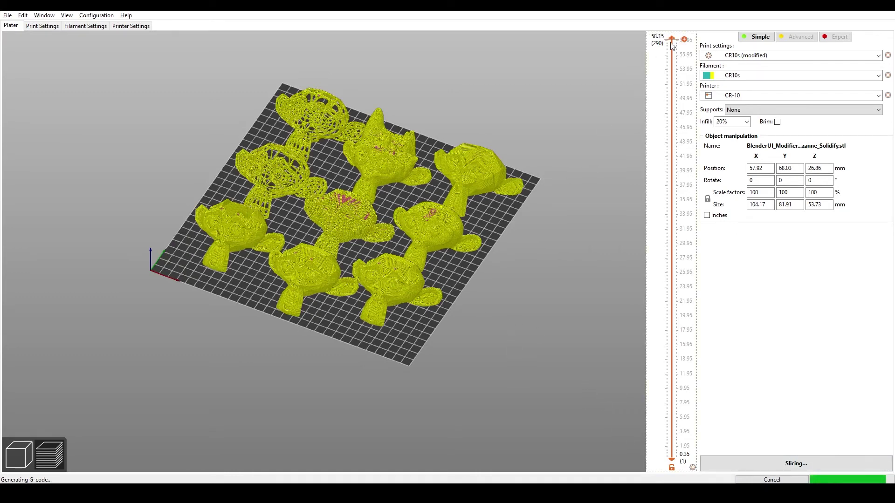
drag(671, 45, 672, 289)
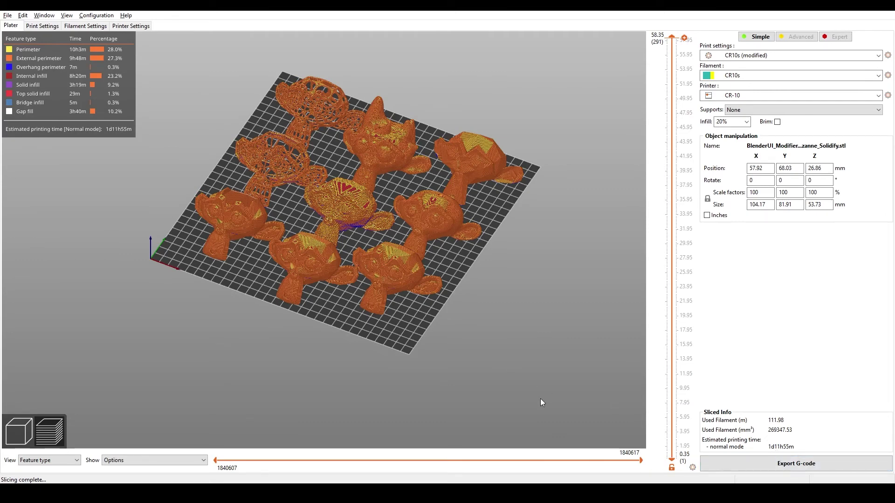
scroll(451, 342, up, 3)
drag(452, 341, 637, 237)
middle_drag(581, 271, 562, 343)
mouse_move(562, 344)
mouse_down()
mouse_move(521, 345)
mouse_move(555, 346)
mouse_move(547, 356)
mouse_move(496, 349)
mouse_move(516, 357)
mouse_move(546, 340)
mouse_move(565, 367)
mouse_move(555, 357)
mouse_move(563, 345)
mouse_up()
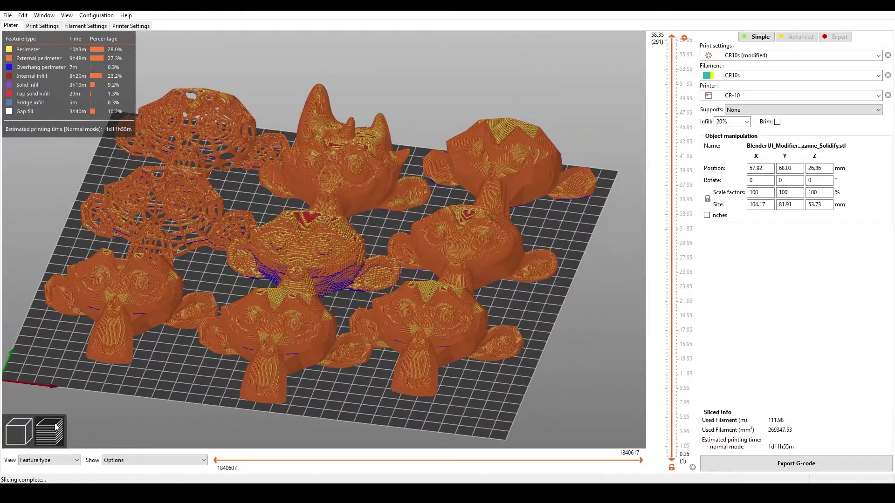
- Return to the 3D editor view, deselect the Remesh head and examine the arranged heads from several angles
click(18, 432)
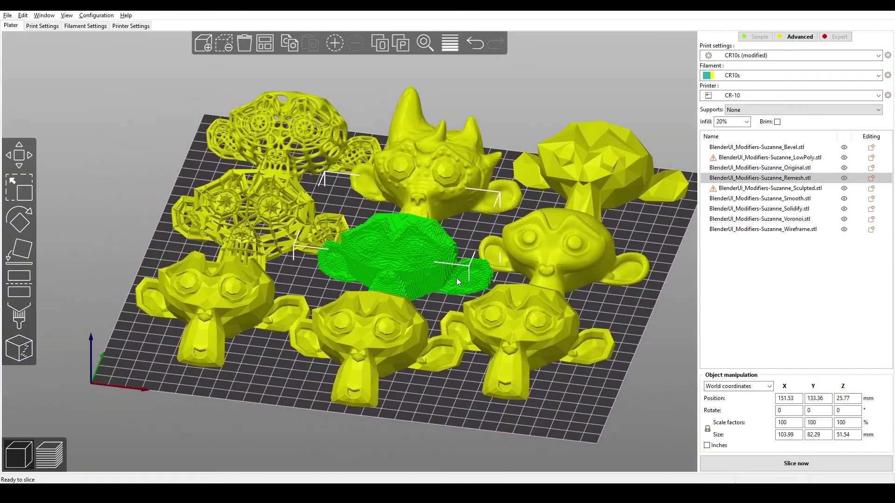
scroll(435, 306, up, 2)
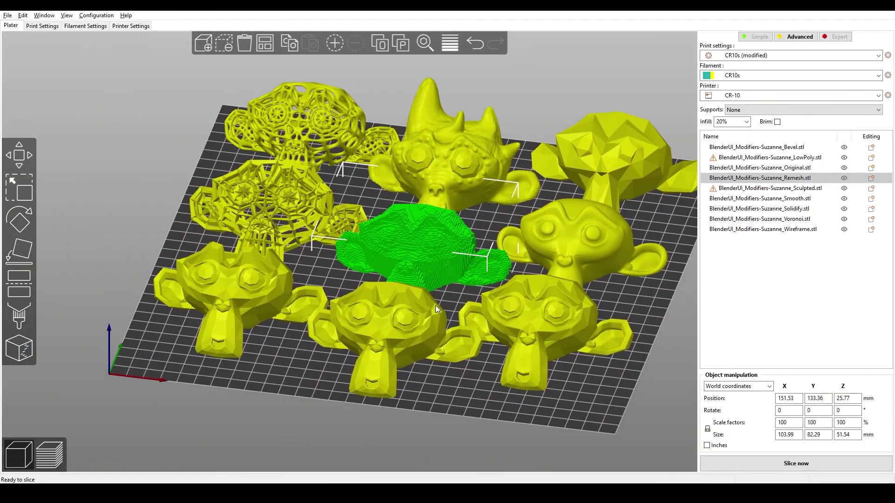
drag(436, 306, 389, 404)
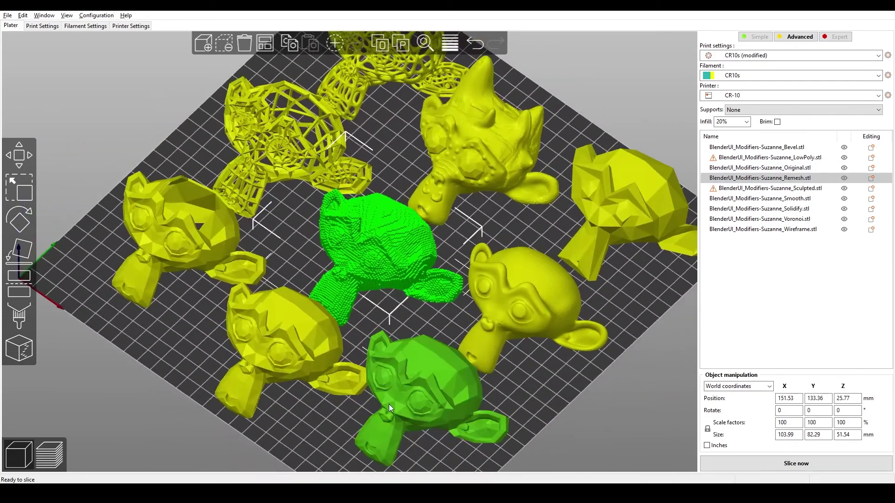
click(309, 417)
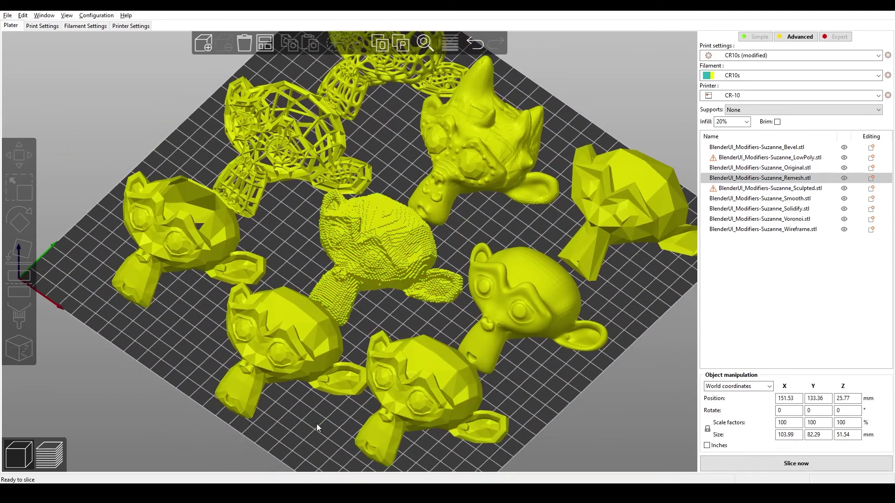
right_drag(317, 423, 284, 429)
scroll(354, 443, down, 3)
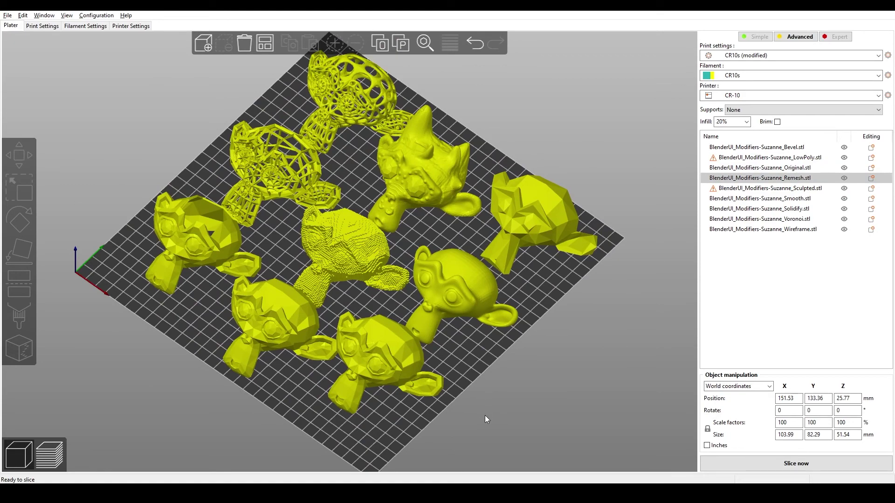
drag(539, 370, 497, 405)
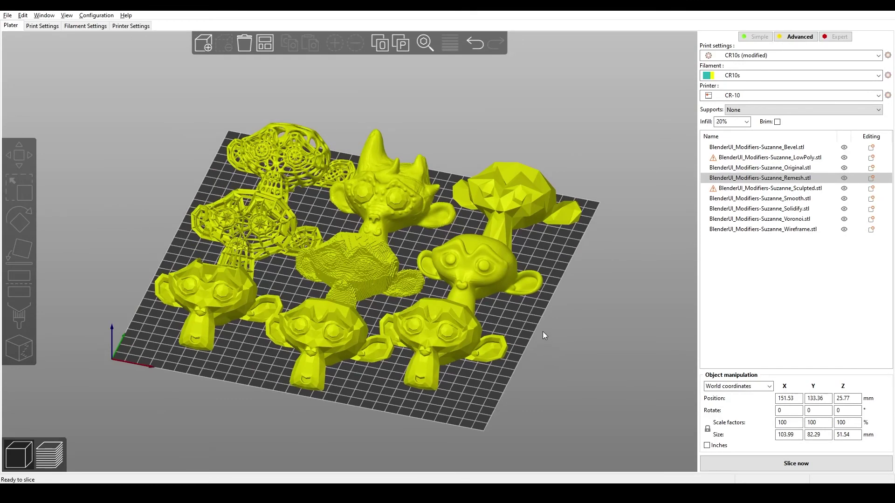